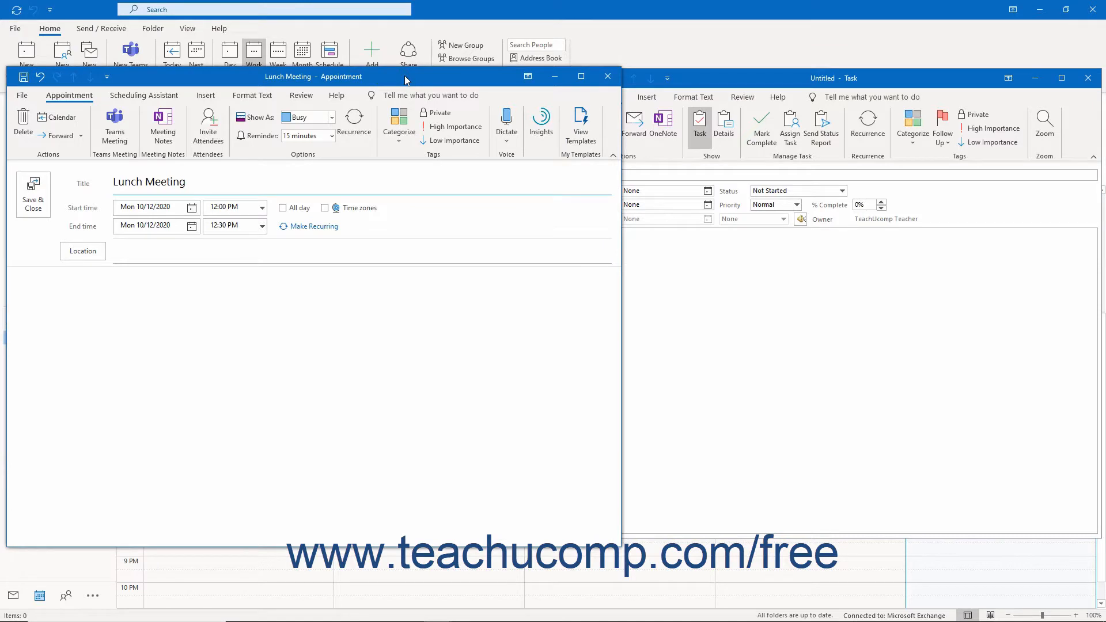
Step: Examine the recurrence settings of the Lunch Meeting appointment and of the untitled task, leaving both without changes
{"action": "left_click", "coordinate": [765, 80]}
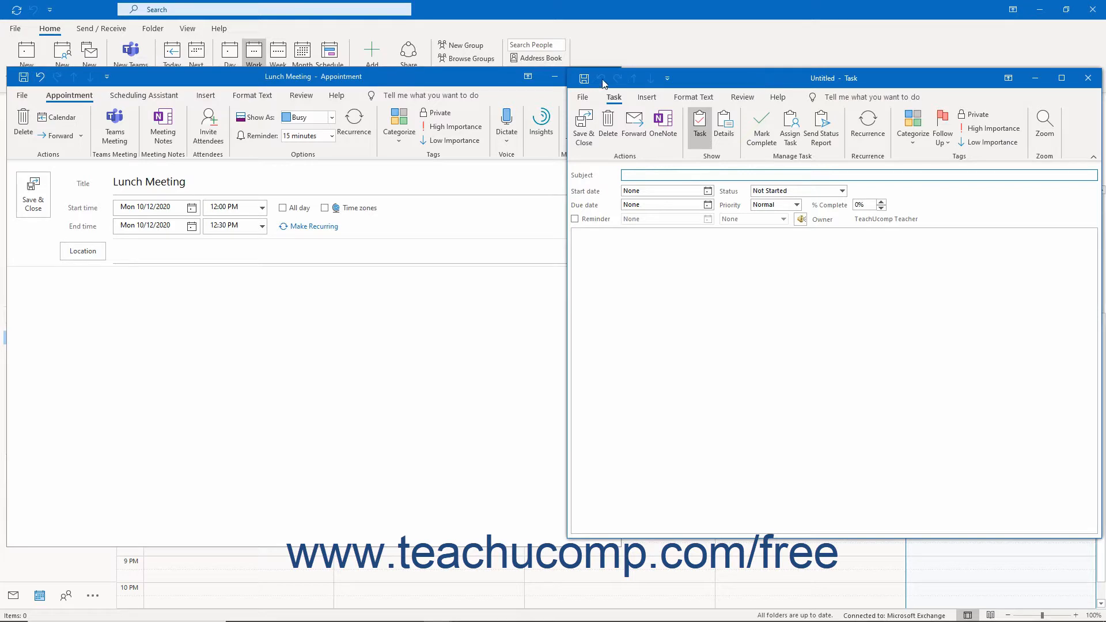
{"action": "left_click", "coordinate": [444, 81]}
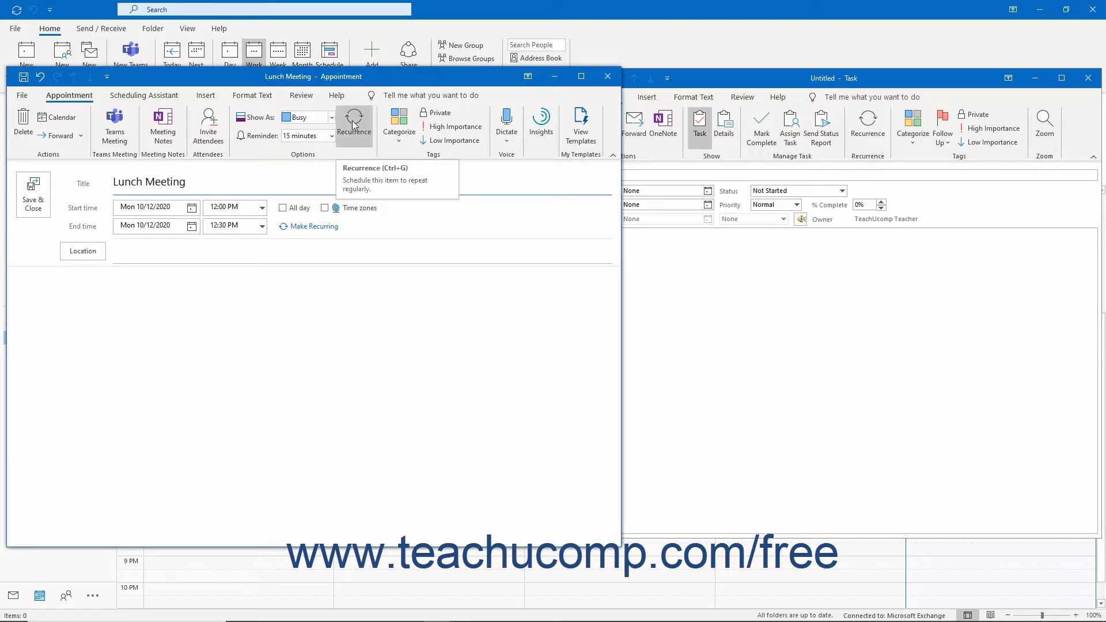
{"action": "left_click", "coordinate": [749, 86]}
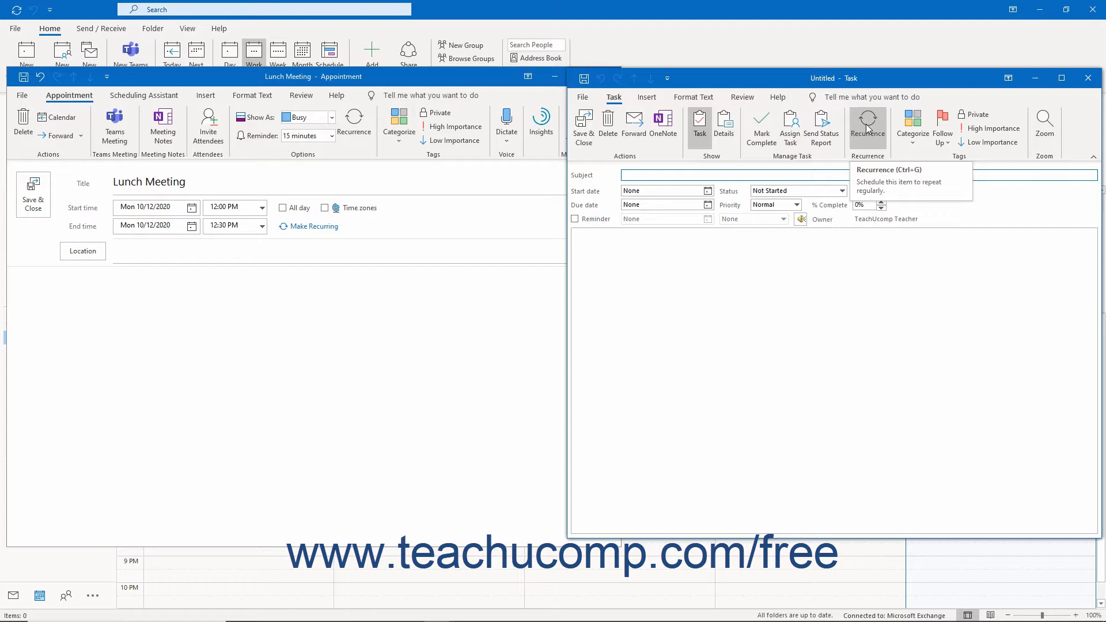
{"action": "left_click", "coordinate": [428, 76]}
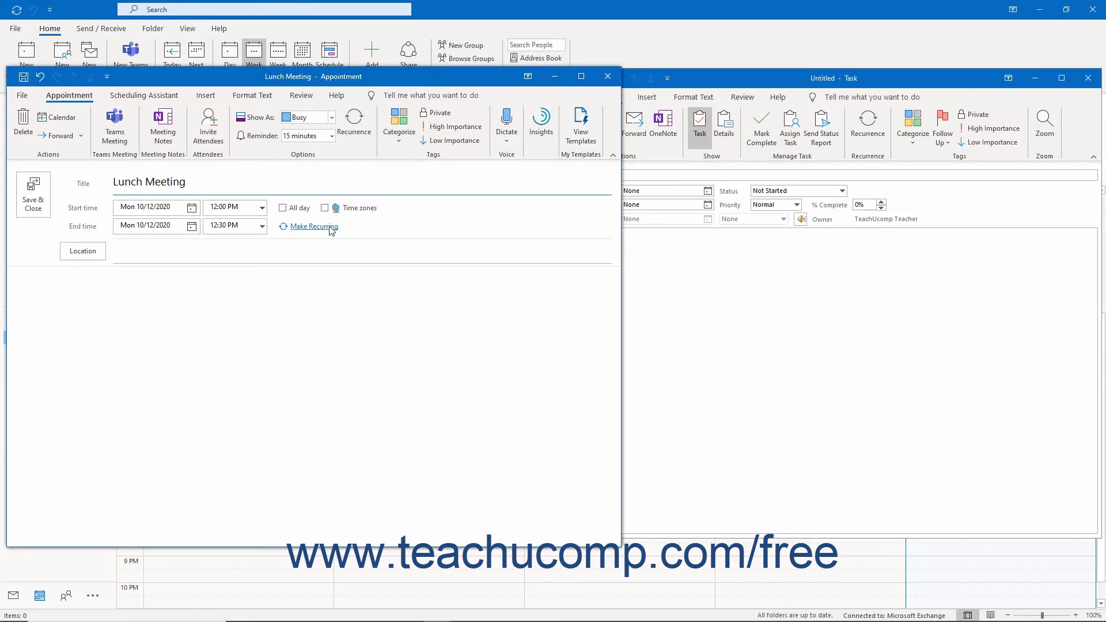
{"action": "left_click", "coordinate": [357, 126]}
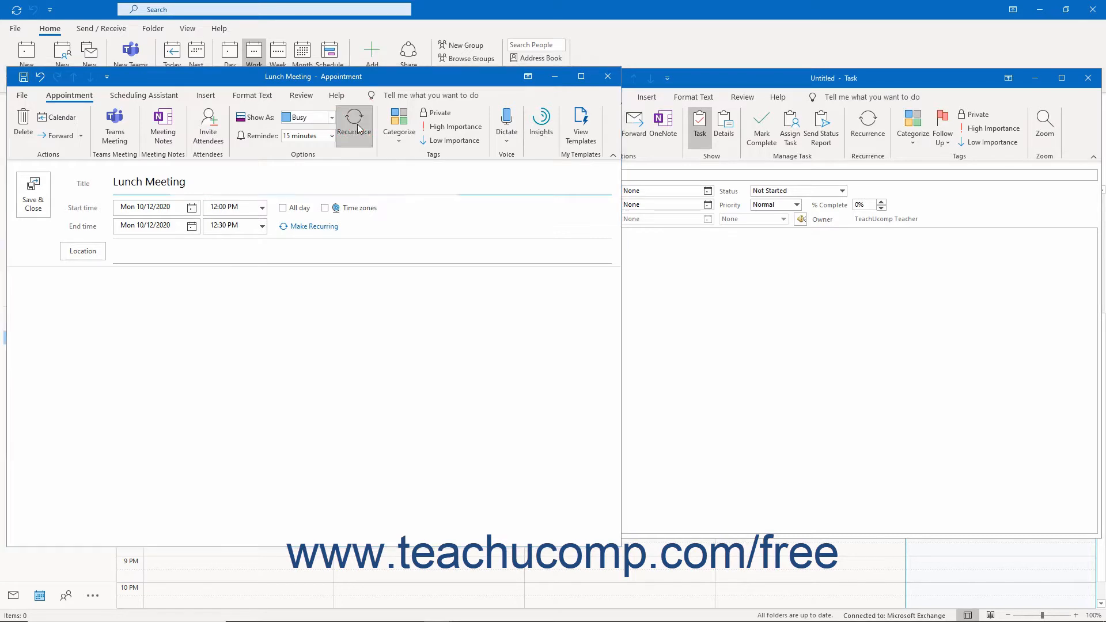
{"action": "left_click", "coordinate": [444, 198]}
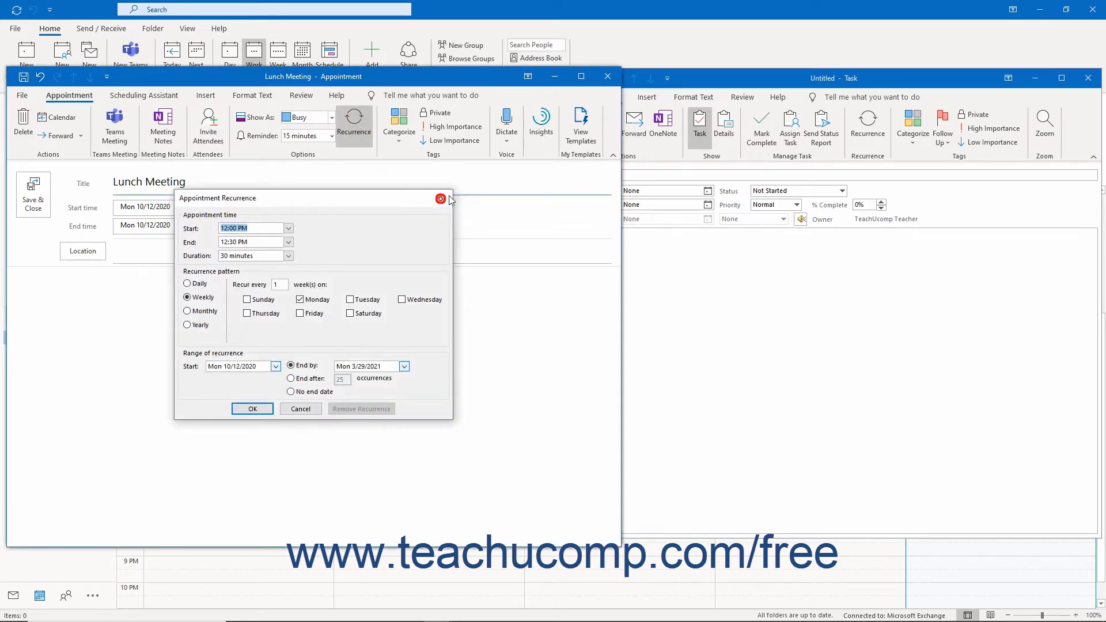
{"action": "left_click", "coordinate": [868, 122]}
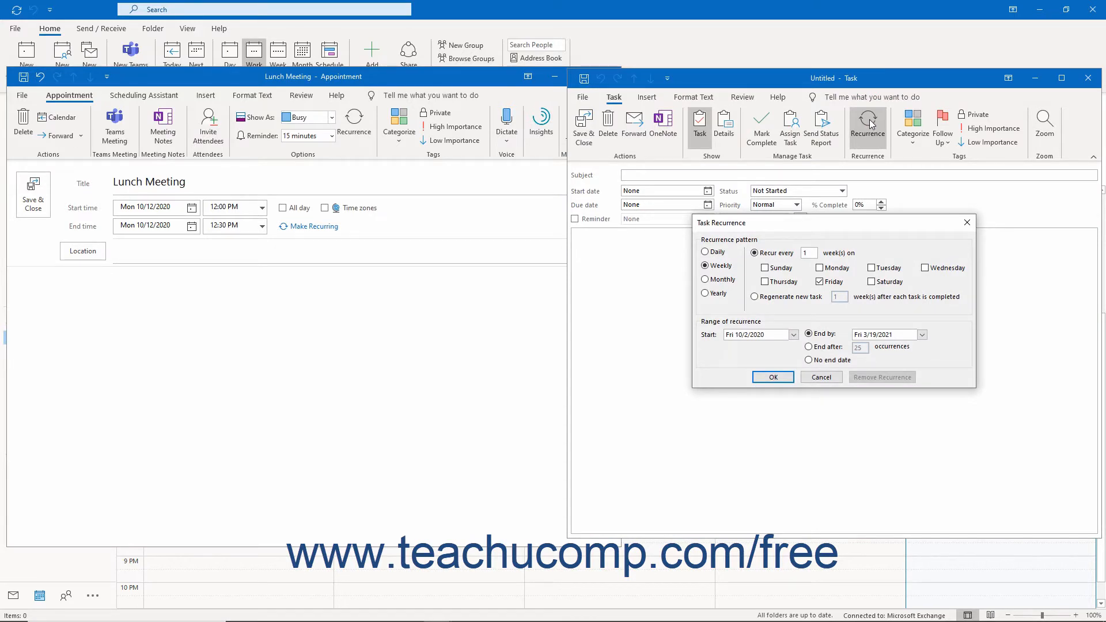
{"action": "left_click", "coordinate": [968, 220]}
Step: Try a 12:00 PM start and a 1 hour duration in the Lunch Meeting appointment's recurrence settings
{"action": "left_click", "coordinate": [364, 131]}
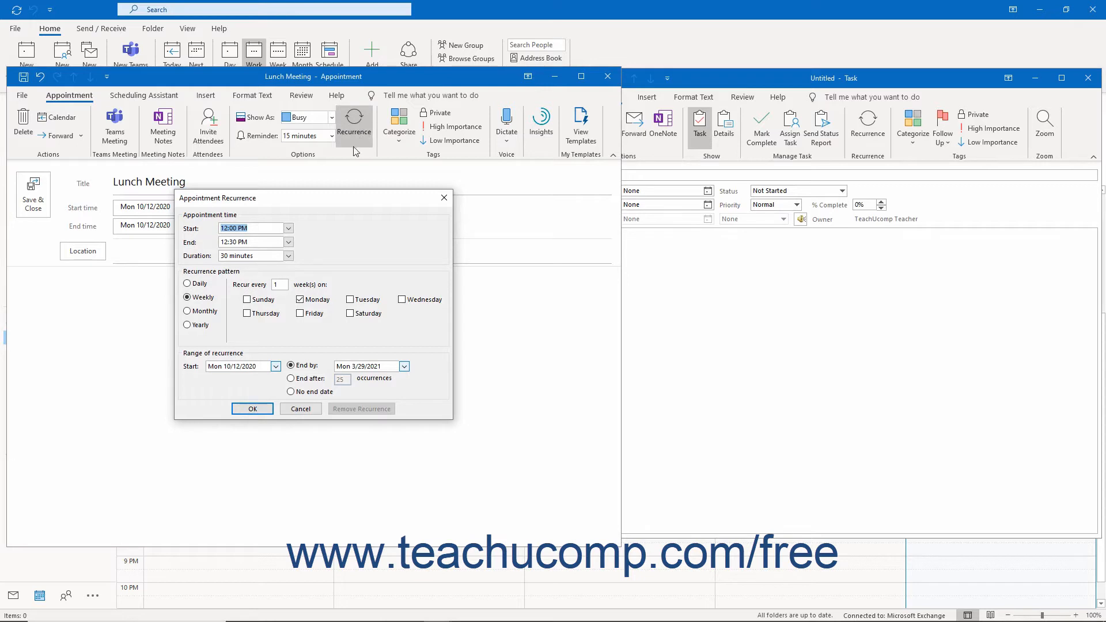
{"action": "left_click", "coordinate": [288, 228]}
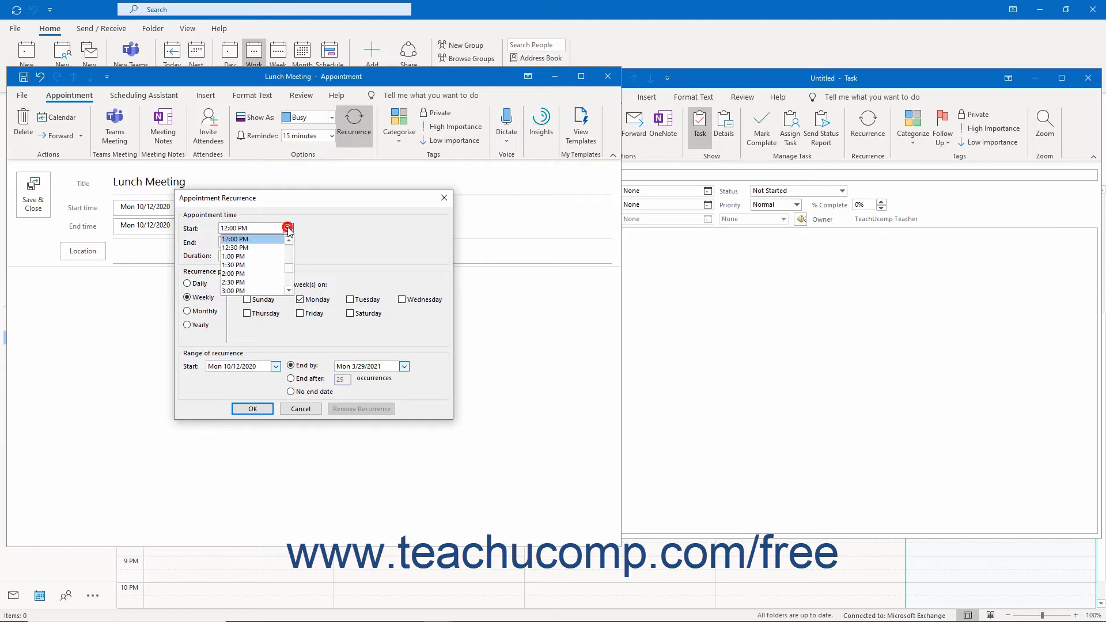
{"action": "left_click", "coordinate": [277, 239]}
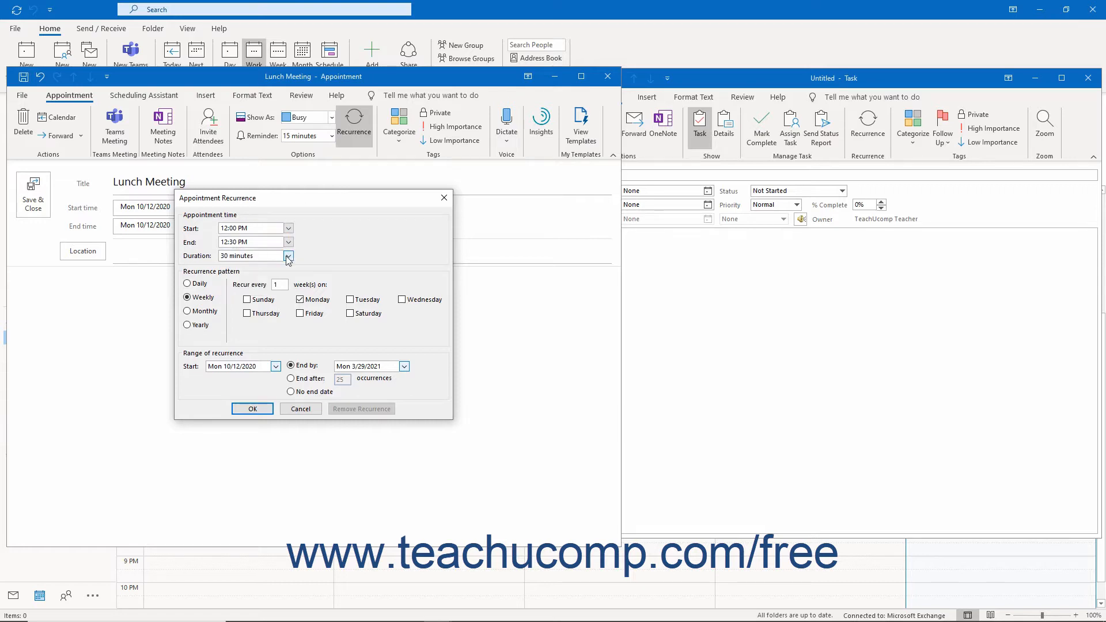
{"action": "left_click", "coordinate": [288, 255]}
{"action": "left_click", "coordinate": [269, 276]}
Step: Compare the options of the daily, weekly, monthly and yearly recurrence patterns for the appointment
{"action": "left_click", "coordinate": [196, 283]}
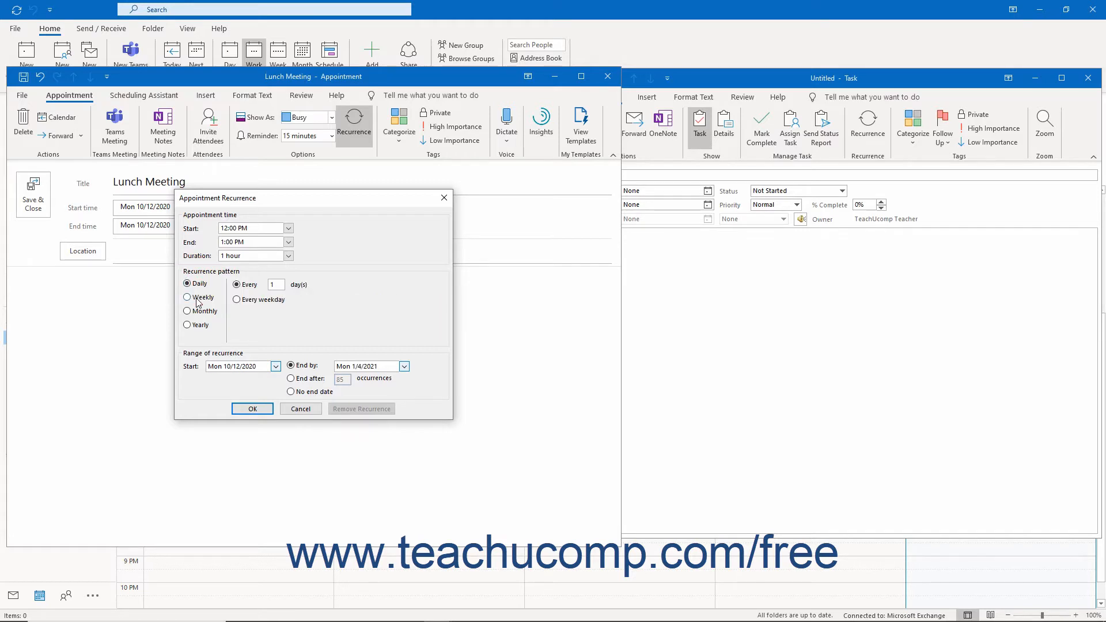
{"action": "left_click", "coordinate": [197, 297]}
{"action": "left_click", "coordinate": [196, 311]}
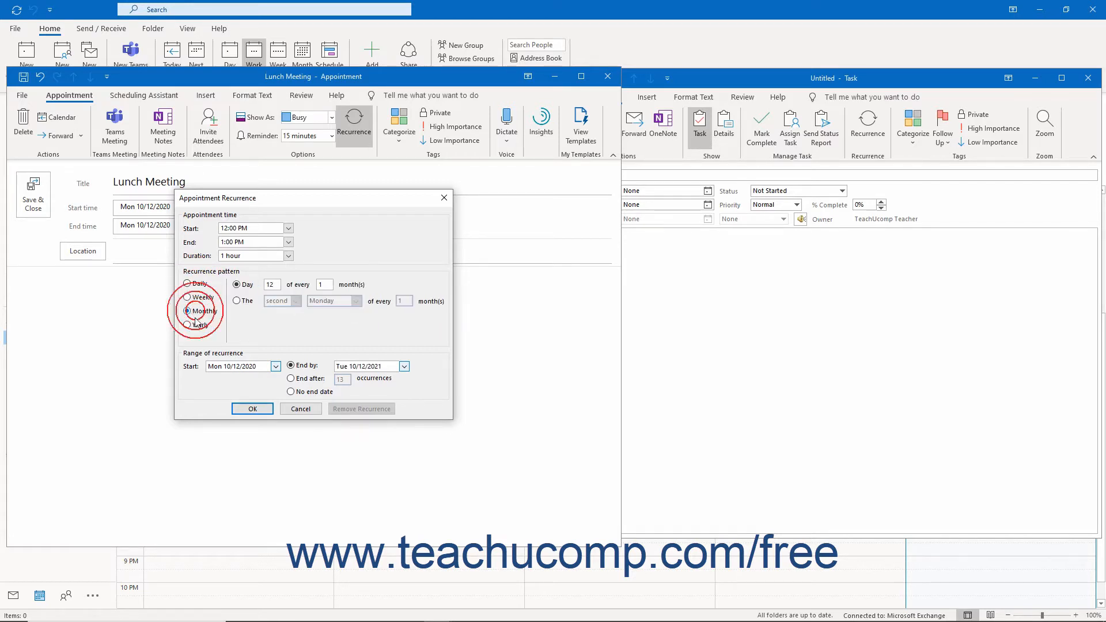
{"action": "left_click", "coordinate": [196, 326]}
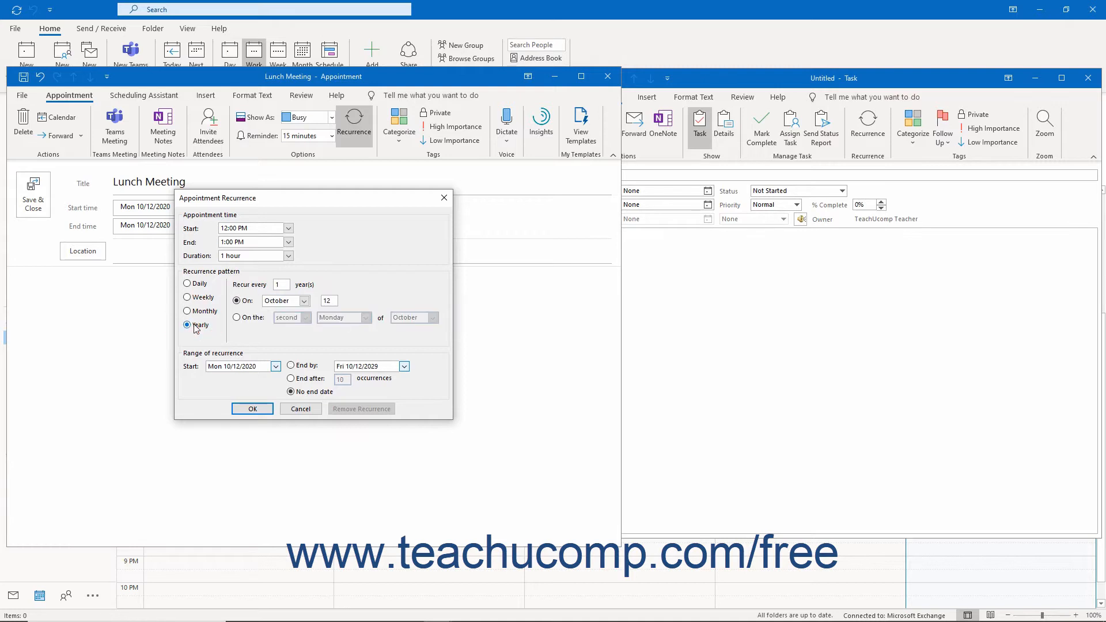
{"action": "left_click", "coordinate": [197, 299]}
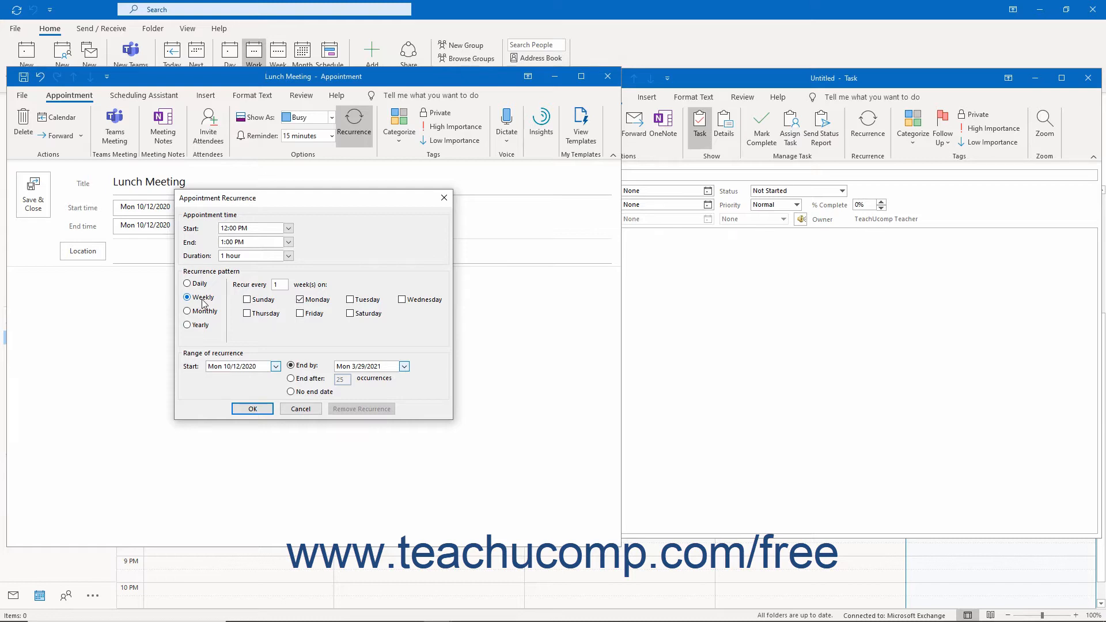
Step: Try a weekly recurrence every 2 weeks on Monday, and discard the appointment's recurrence changes
{"action": "double_click", "coordinate": [278, 284]}
{"action": "type", "text": "2"}
{"action": "left_click", "coordinate": [299, 304]}
{"action": "left_click", "coordinate": [299, 305]}
{"action": "left_click", "coordinate": [317, 409]}
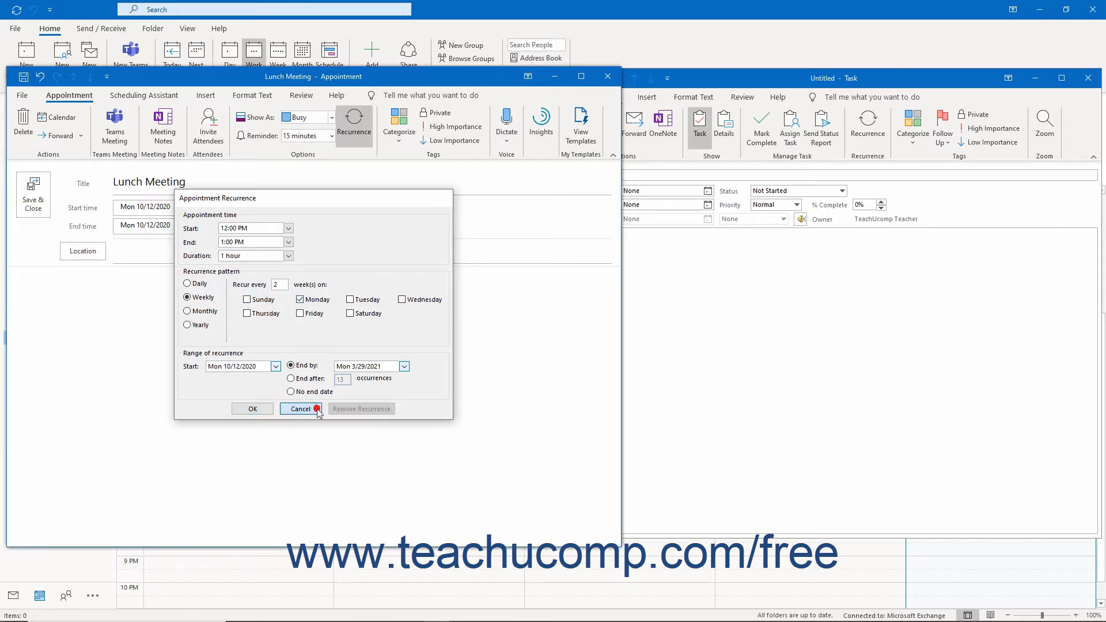
Step: Try regenerating the untitled task 1 week after each completion, and discard the task's recurrence changes
{"action": "left_click", "coordinate": [866, 137]}
{"action": "left_click", "coordinate": [865, 137]}
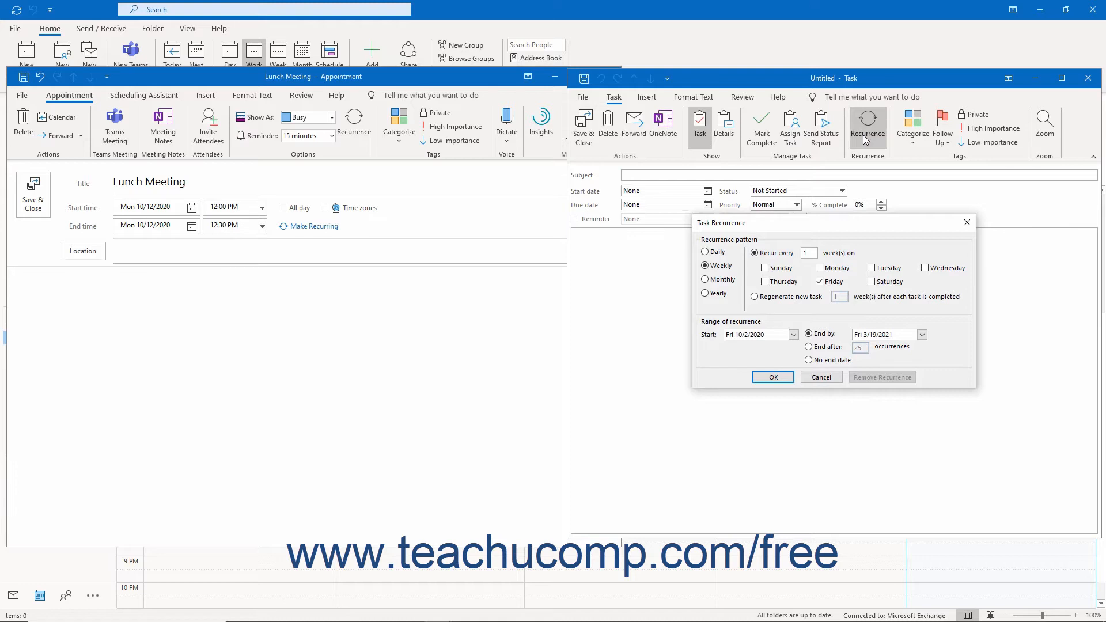
{"action": "left_click", "coordinate": [791, 296]}
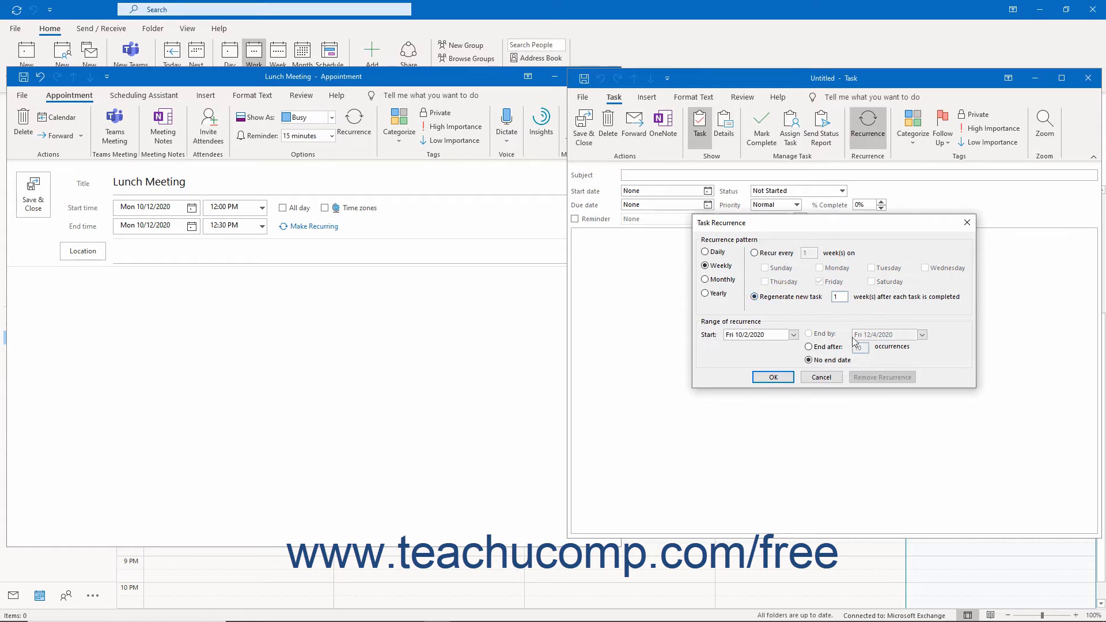
{"action": "left_click", "coordinate": [821, 378]}
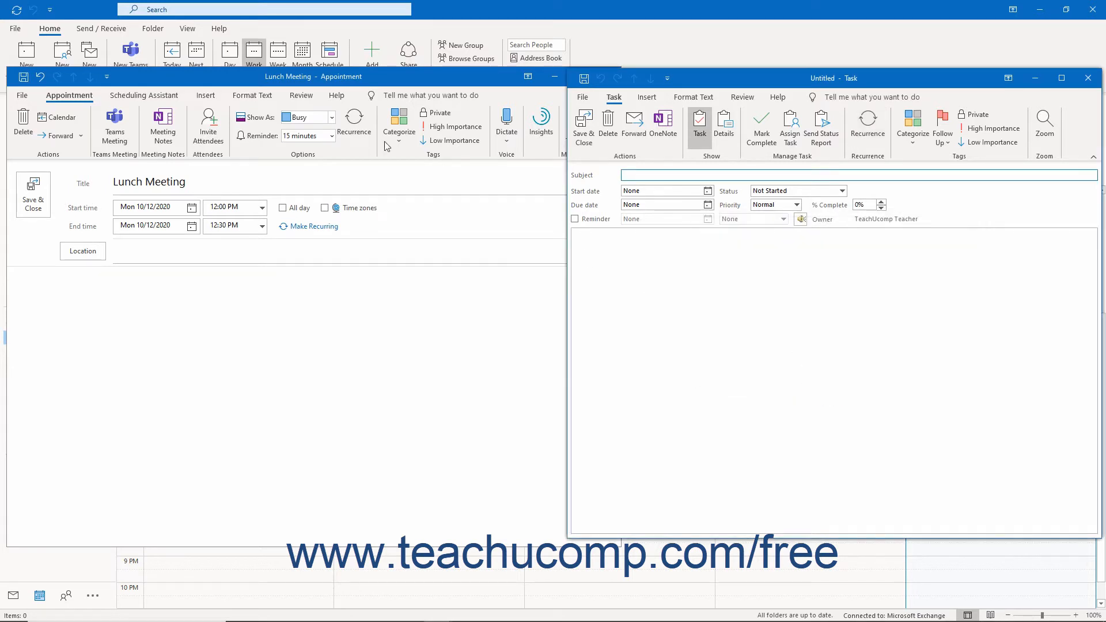
Step: Make the Lunch Meeting appointment recur every 2 weeks on Monday with a duration of 1 hour
{"action": "left_click", "coordinate": [354, 138]}
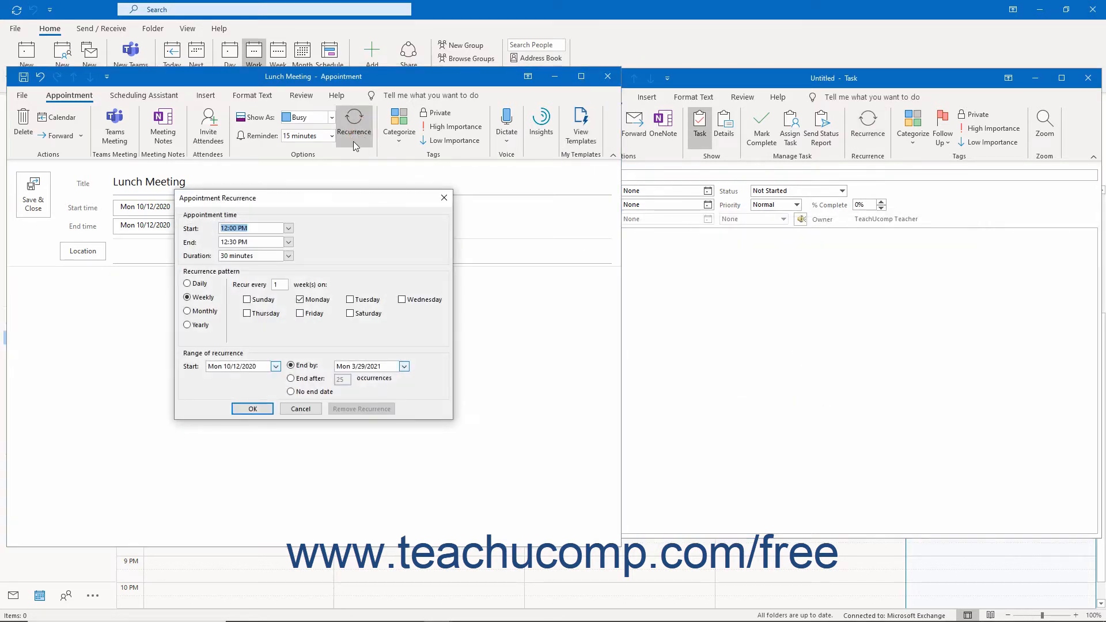
{"action": "left_click", "coordinate": [288, 256]}
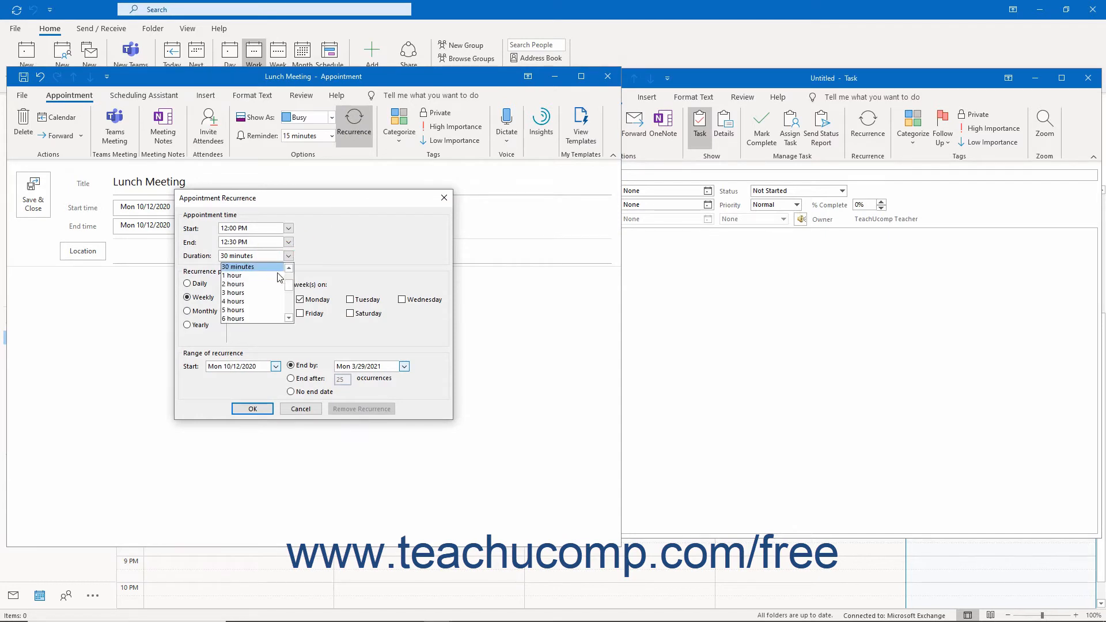
{"action": "left_click", "coordinate": [278, 276]}
{"action": "left_click", "coordinate": [275, 285]}
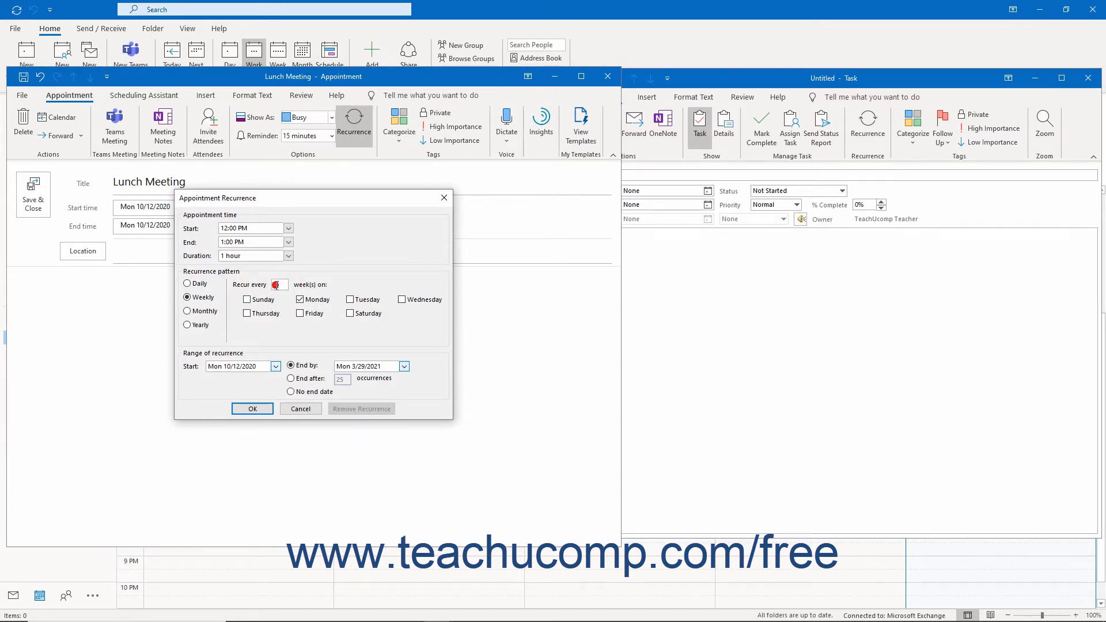
{"action": "type", "text": "2"}
{"action": "left_click", "coordinate": [241, 353]}
{"action": "left_click", "coordinate": [275, 367]}
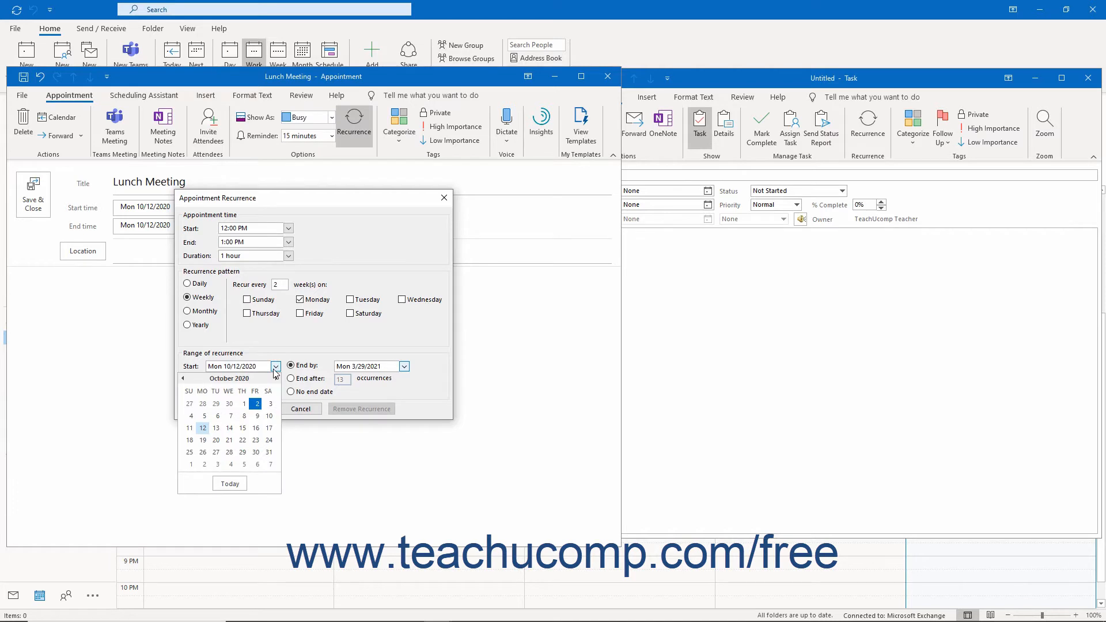
{"action": "left_click", "coordinate": [276, 367]}
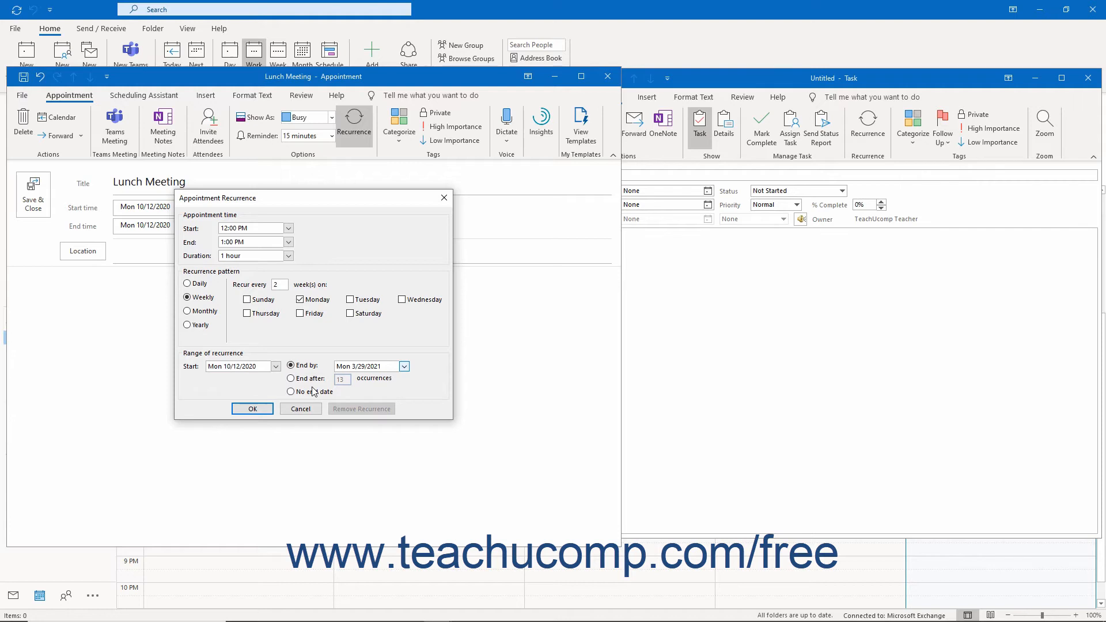
{"action": "left_click", "coordinate": [252, 409]}
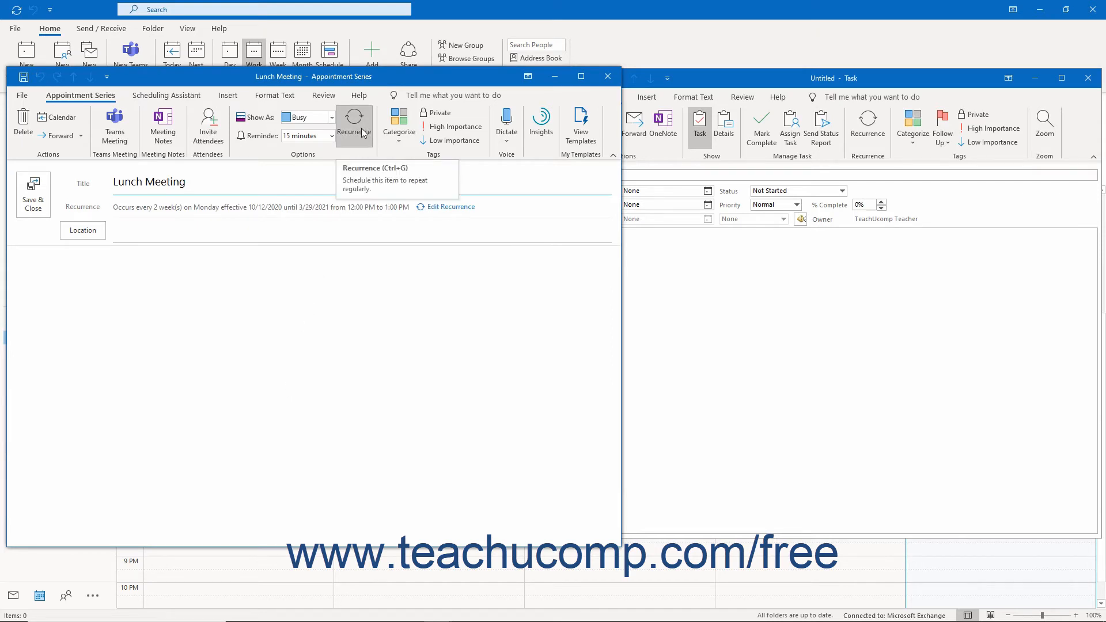
Step: Save and close the Lunch Meeting series after reviewing its recurrence settings, and close the blank task
{"action": "left_click", "coordinate": [448, 208]}
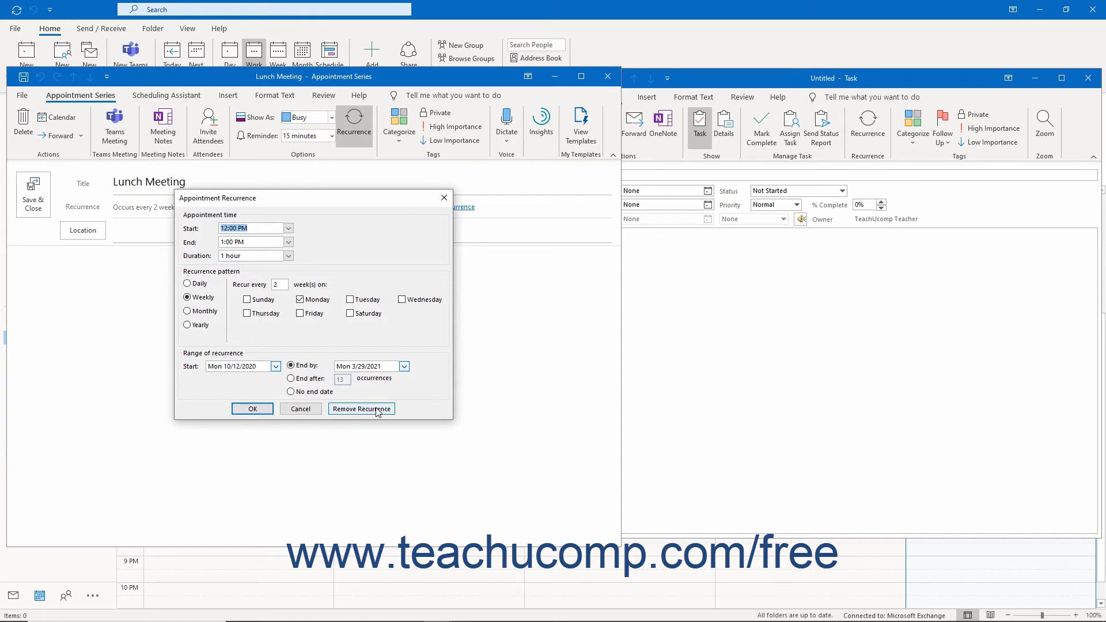
{"action": "left_click", "coordinate": [267, 410]}
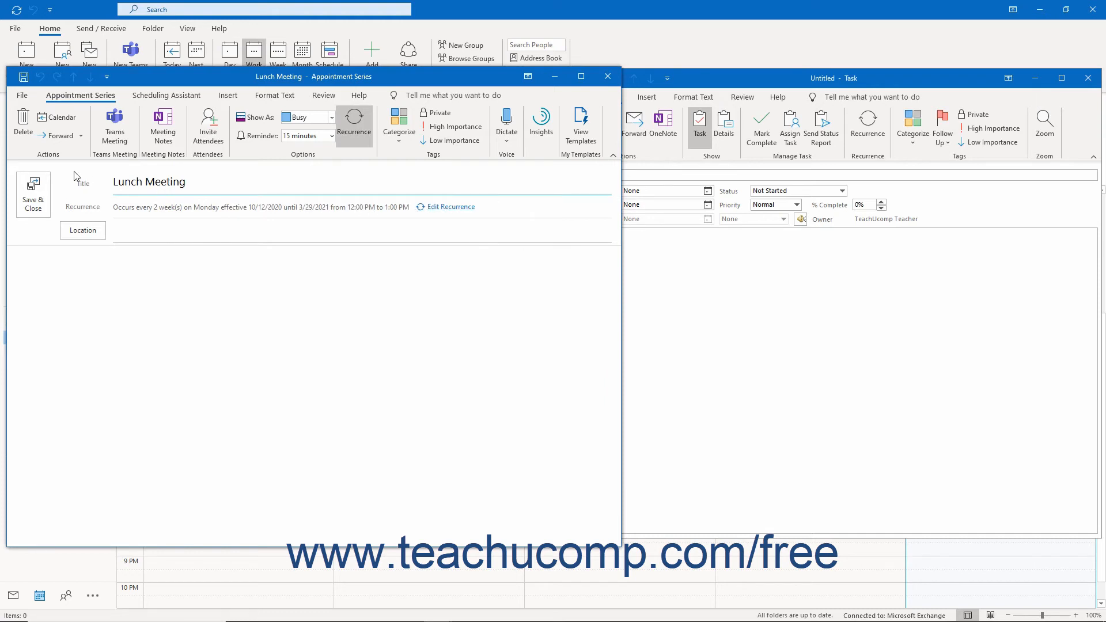
{"action": "left_click", "coordinate": [43, 196]}
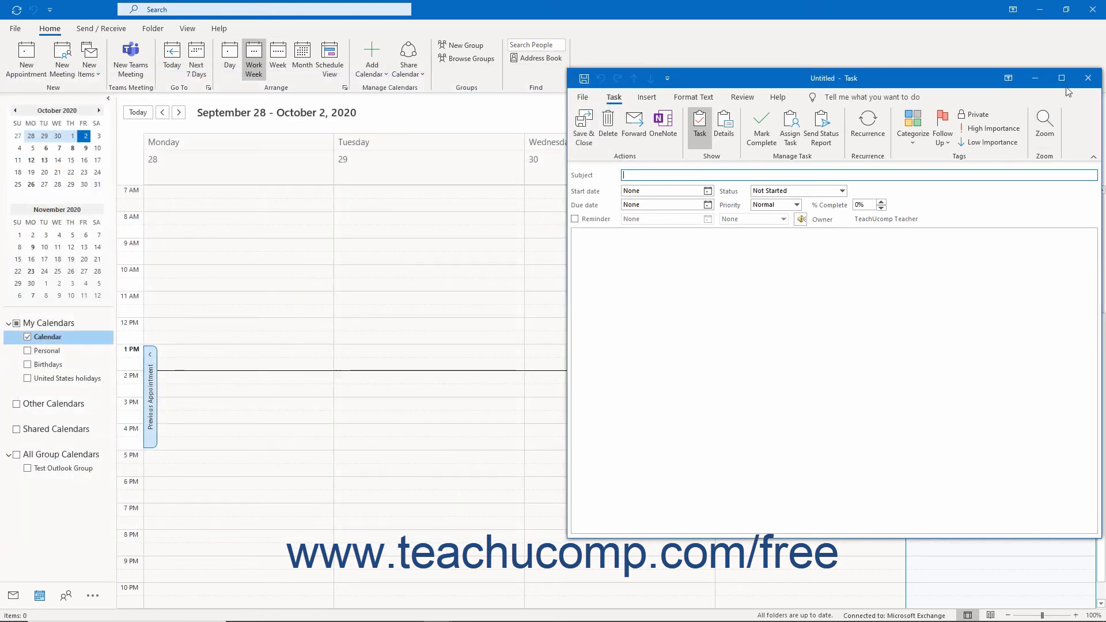
{"action": "left_click", "coordinate": [1088, 78]}
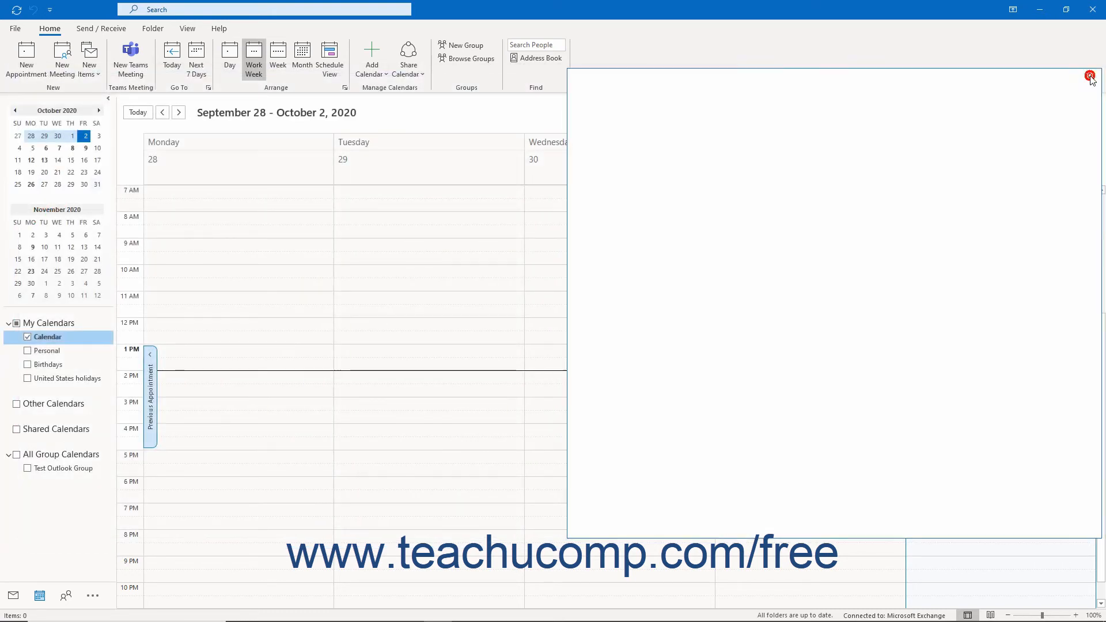
{"action": "left_click", "coordinate": [35, 161]}
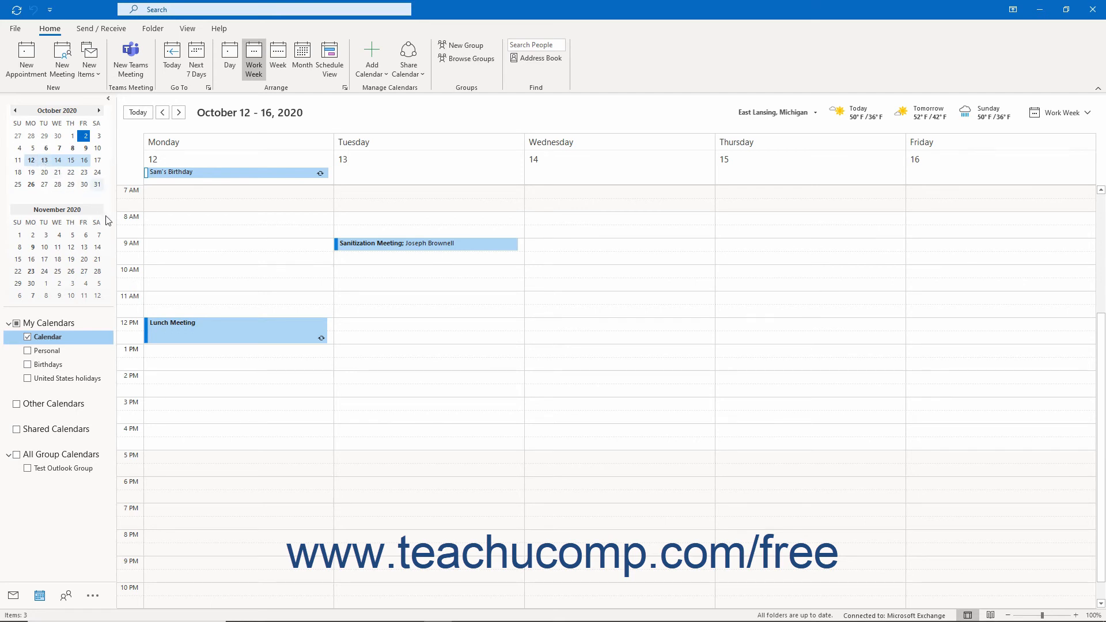
{"action": "left_click", "coordinate": [196, 344]}
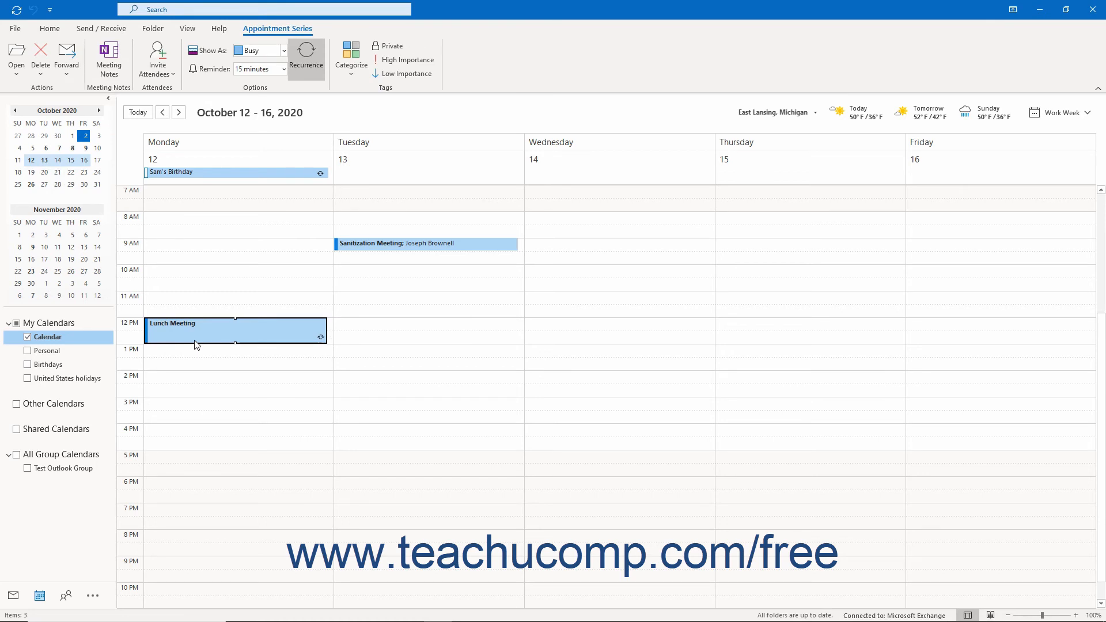
{"action": "key", "text": "Delete"}
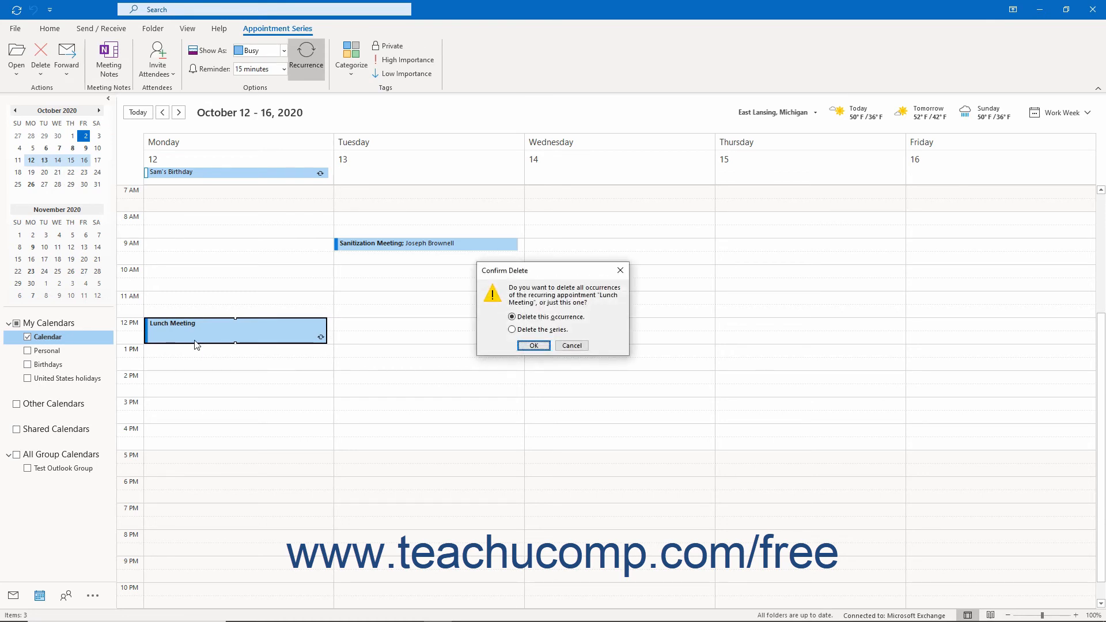
{"action": "left_click", "coordinate": [545, 330]}
{"action": "left_click", "coordinate": [547, 317]}
{"action": "left_click", "coordinate": [545, 330]}
{"action": "left_click", "coordinate": [532, 350]}
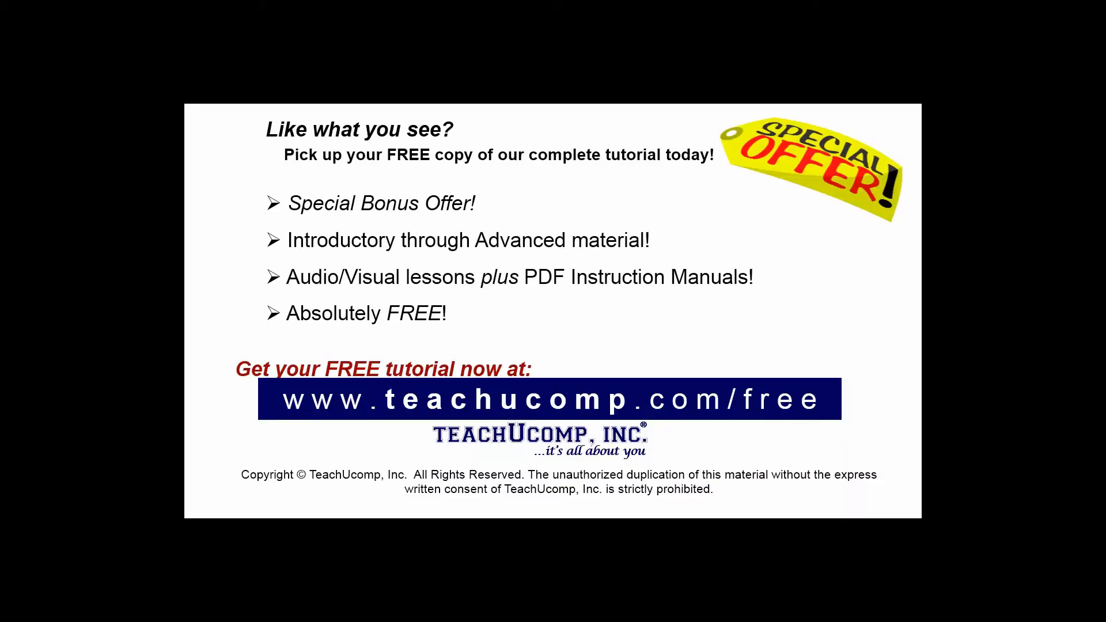